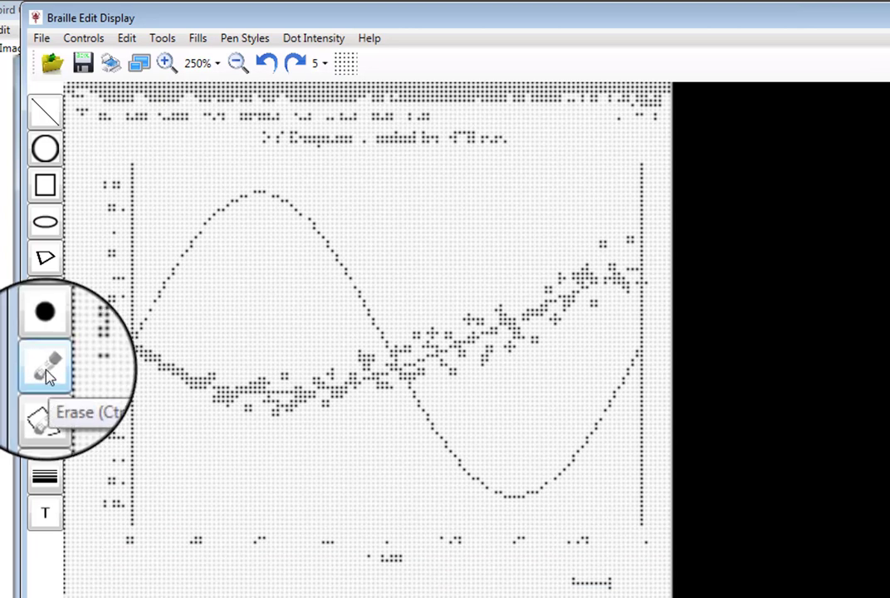
Step: Erase the window text and title above the graph, the x-axis labels below it, and the y-axis labels beside it
left_click(47, 369)
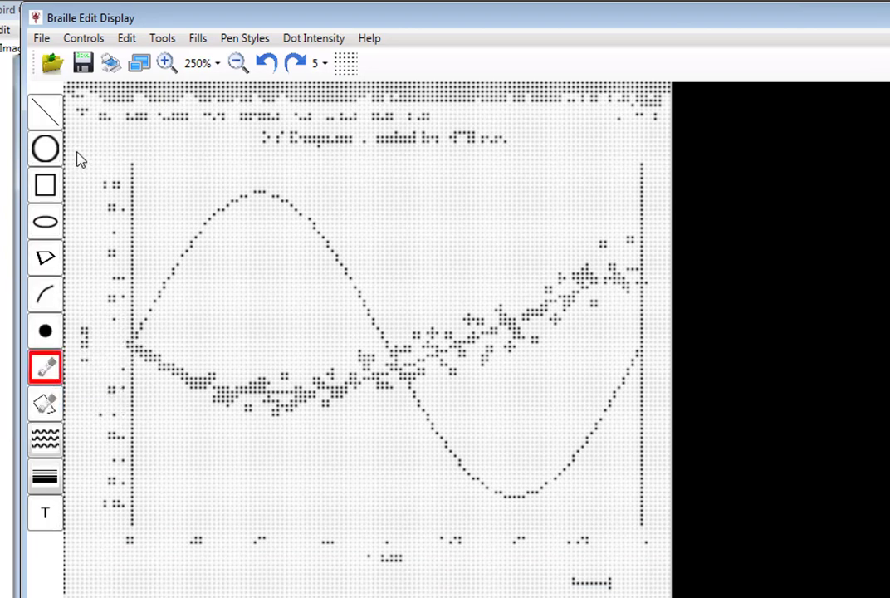
mouse_move(73, 140)
left_mouse_down()
mouse_move(149, 162)
mouse_move(532, 187)
mouse_move(699, 131)
mouse_move(700, 77)
left_mouse_up()
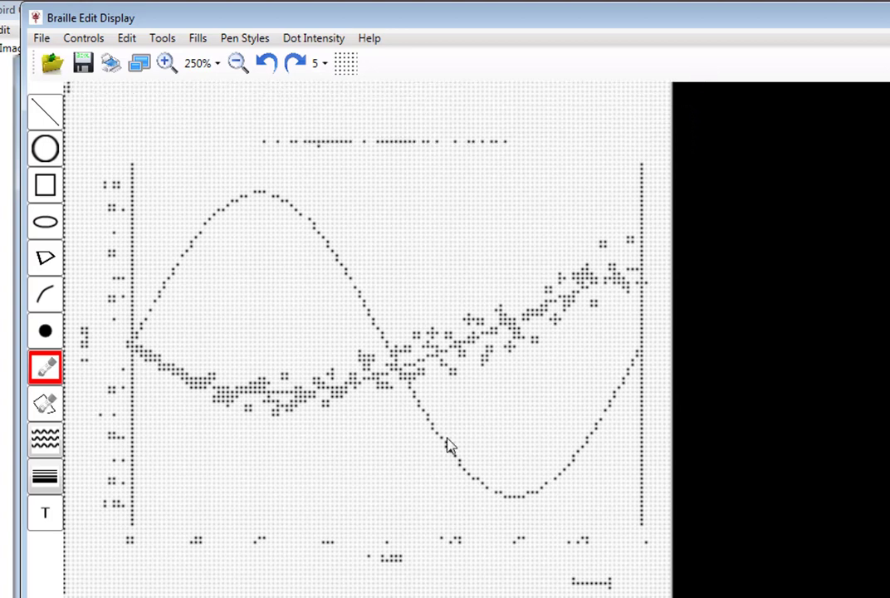
mouse_move(228, 103)
left_mouse_down()
mouse_move(268, 136)
mouse_move(492, 175)
mouse_move(544, 172)
left_mouse_up()
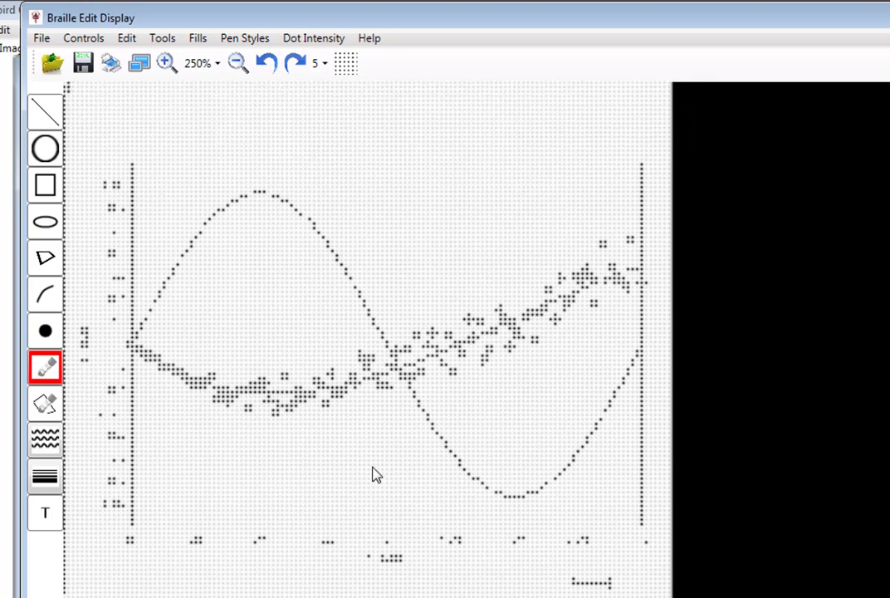
mouse_move(107, 532)
left_mouse_down()
mouse_move(434, 583)
mouse_move(649, 592)
left_mouse_up()
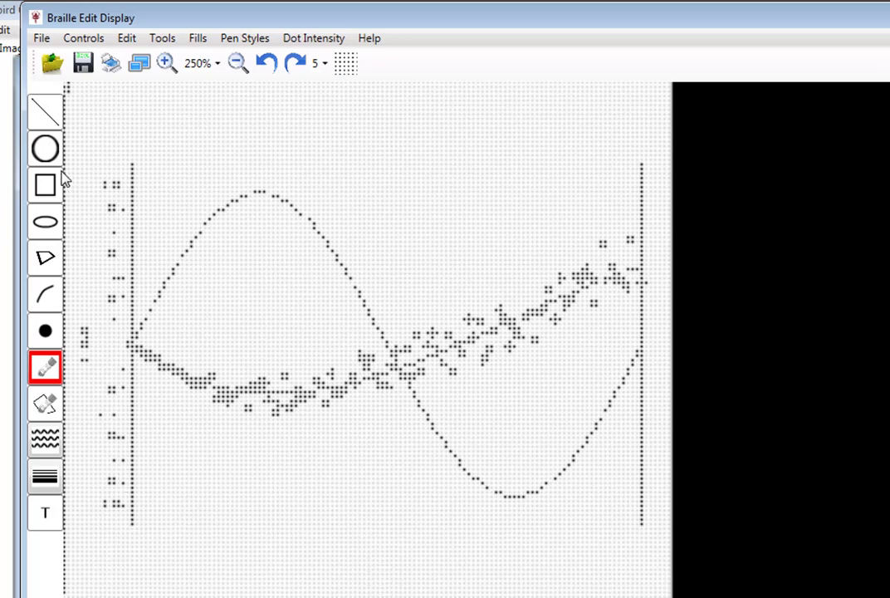
mouse_move(66, 154)
left_mouse_down()
mouse_move(127, 455)
mouse_move(130, 559)
left_mouse_up()
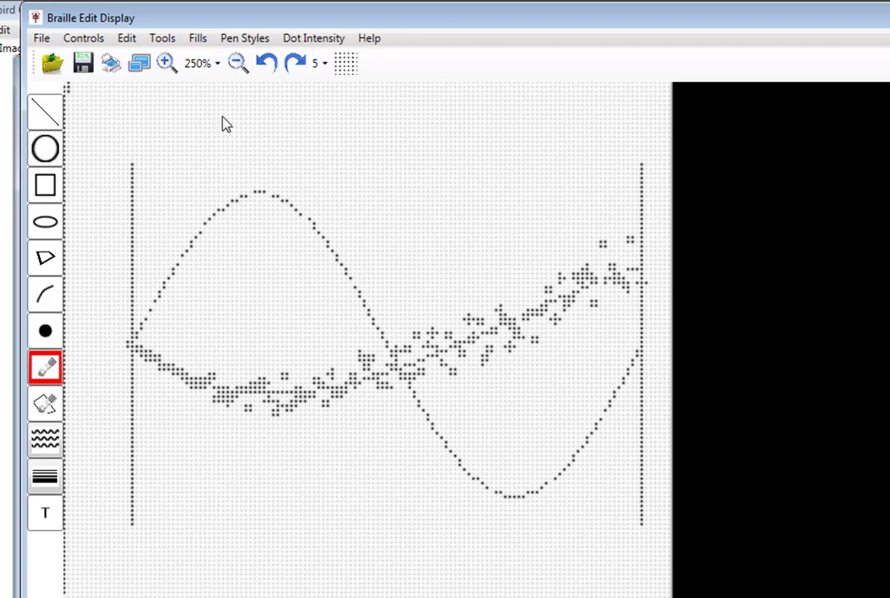
Step: Add a braille label "Y" near the page's upper-left corner and erase the stray dots beside it
left_click_drag(246, 11, 887, 51)
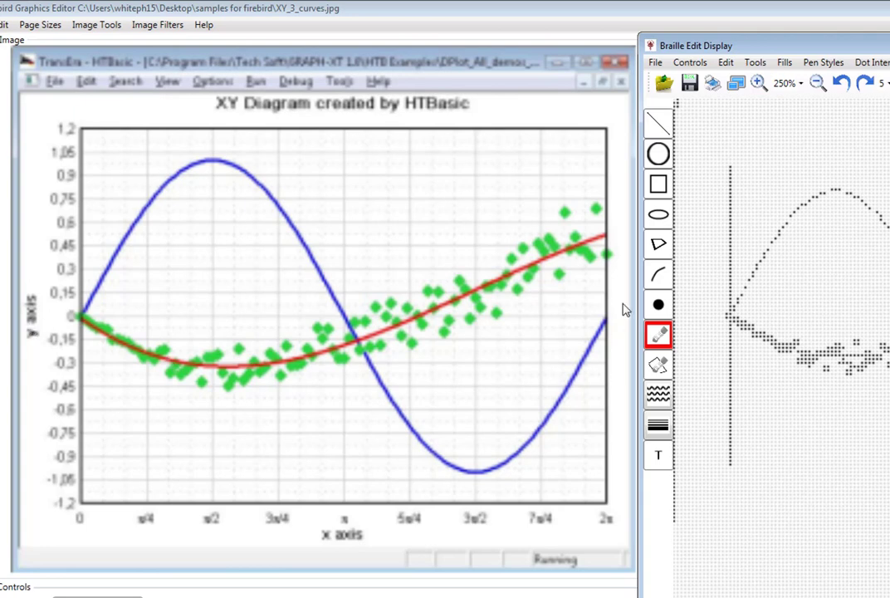
left_click(659, 461)
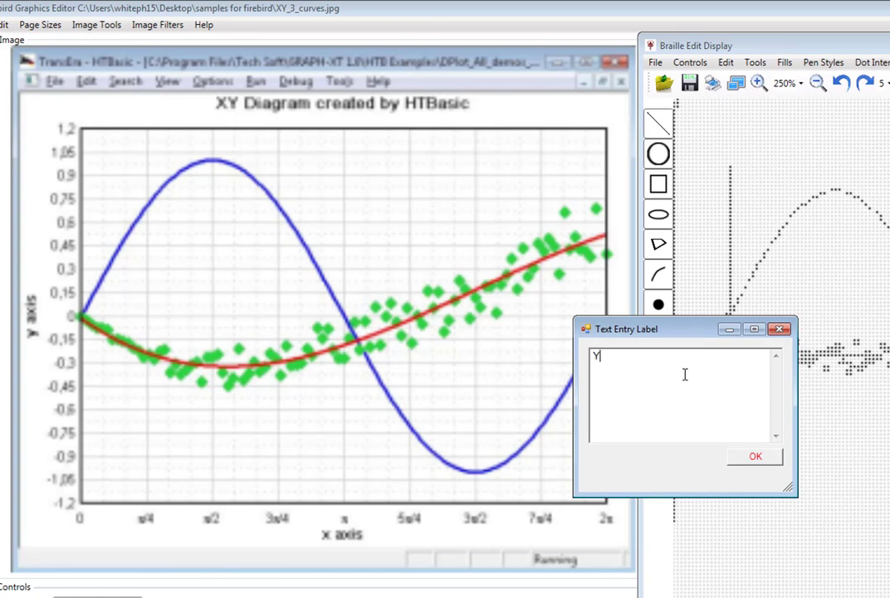
left_click(755, 456)
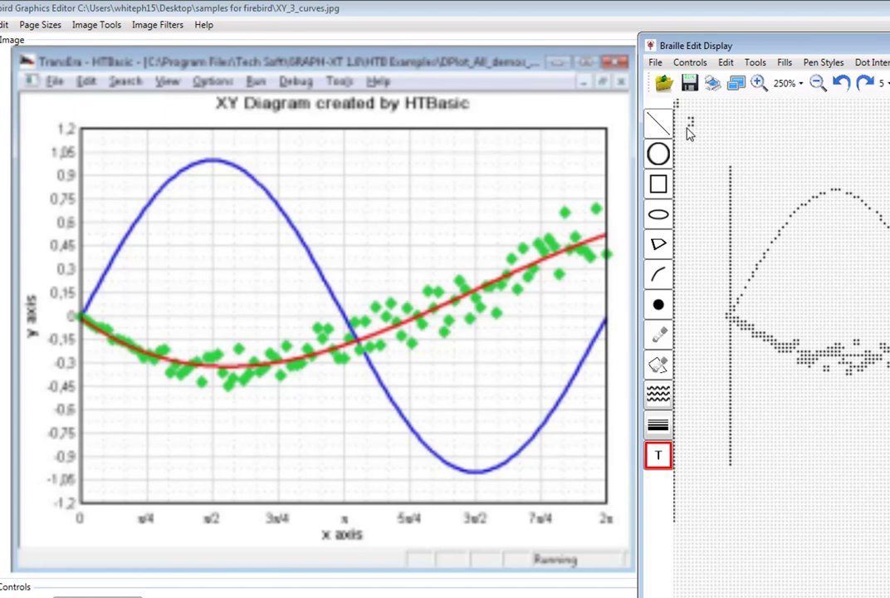
left_click(659, 334)
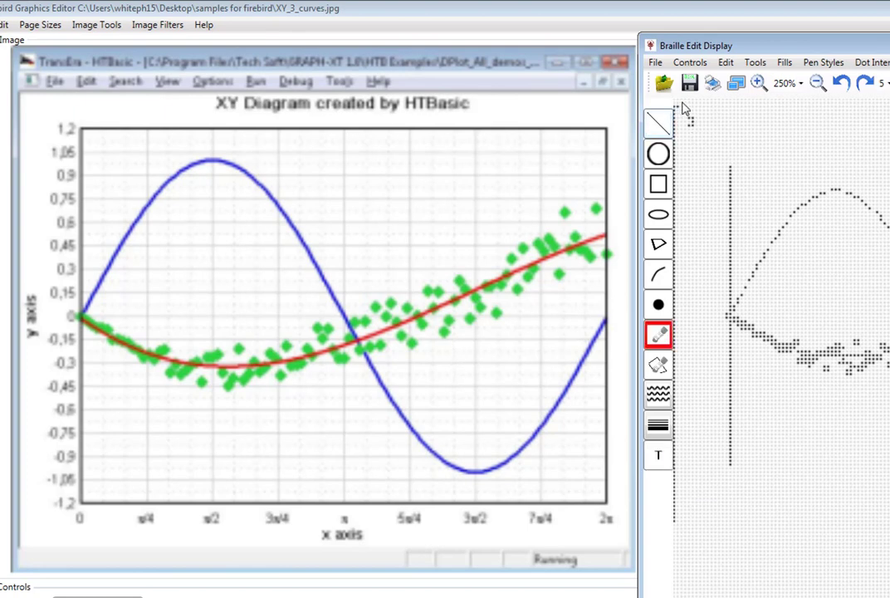
mouse_move(679, 102)
left_mouse_down()
mouse_move(660, 96)
mouse_move(665, 106)
left_mouse_up()
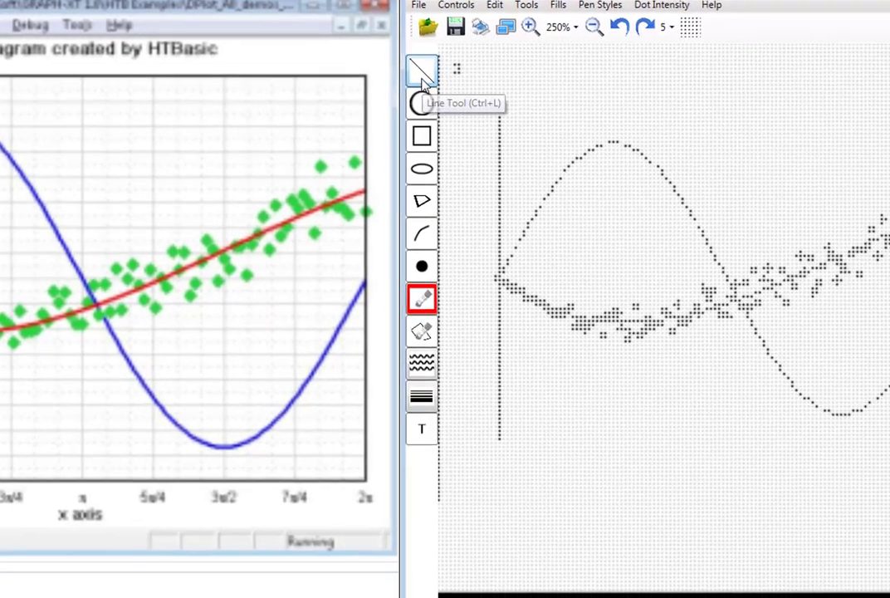
Step: Draw a horizontal line joining the lower ends of the two vertical axes and add the x-axis label
left_click(659, 123)
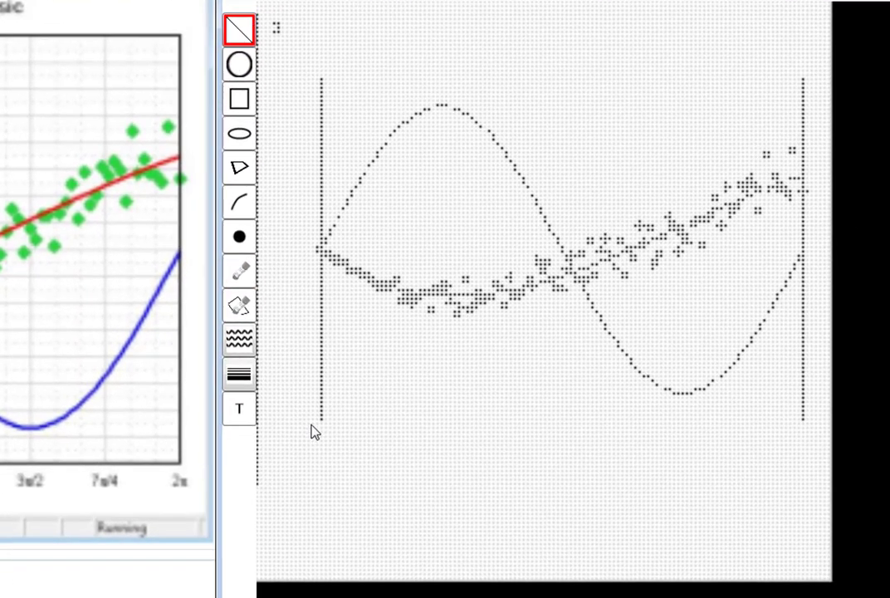
left_click_drag(327, 428, 809, 429)
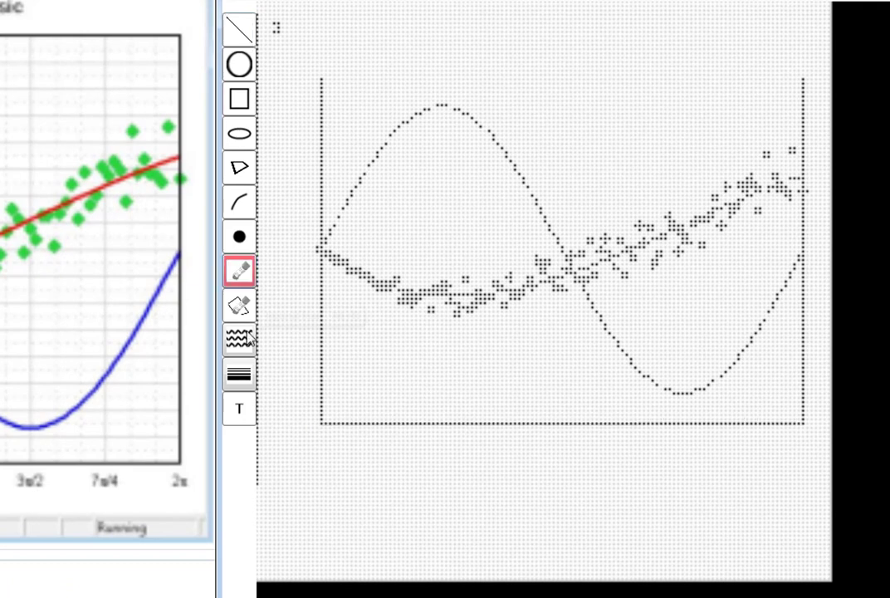
left_click(240, 408)
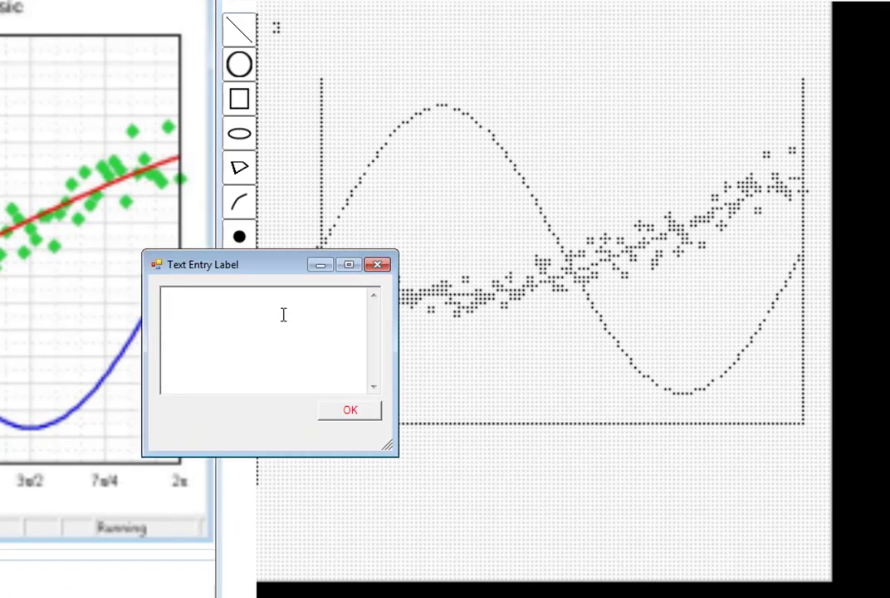
left_click(356, 418)
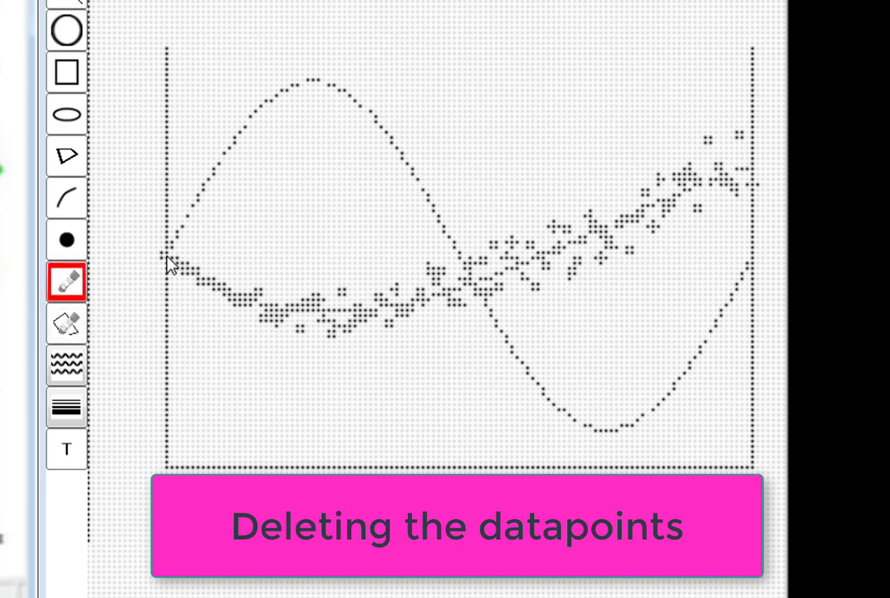
Step: Erase the clustered data points and the fitted curve between the two vertical axes, section by section
mouse_move(166, 256)
left_mouse_down()
mouse_move(292, 322)
mouse_move(477, 365)
left_mouse_up()
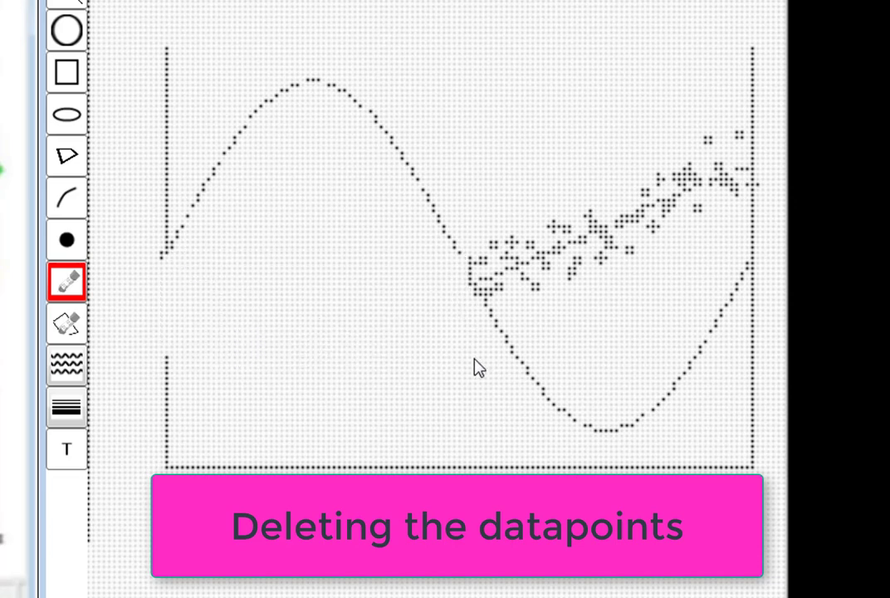
left_click_drag(463, 185, 642, 295)
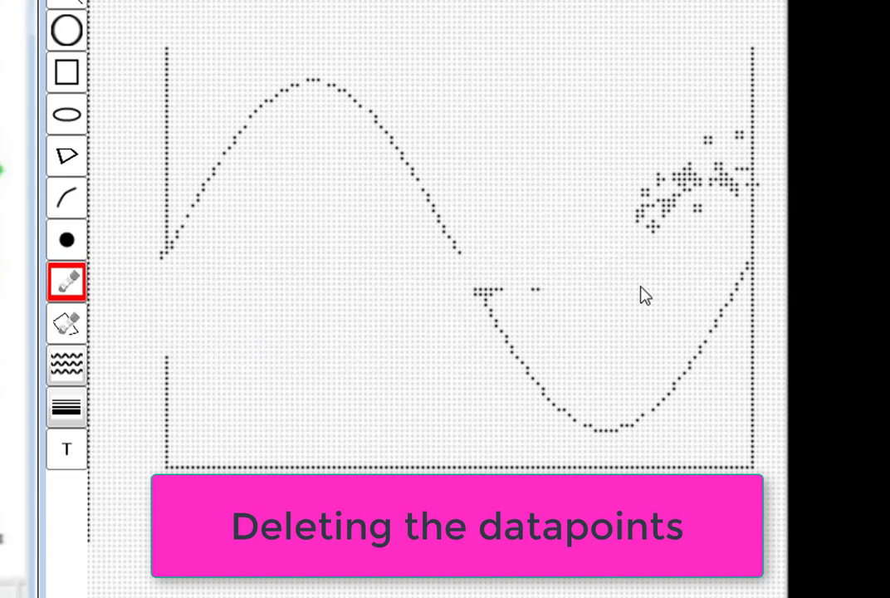
left_click_drag(578, 87, 789, 214)
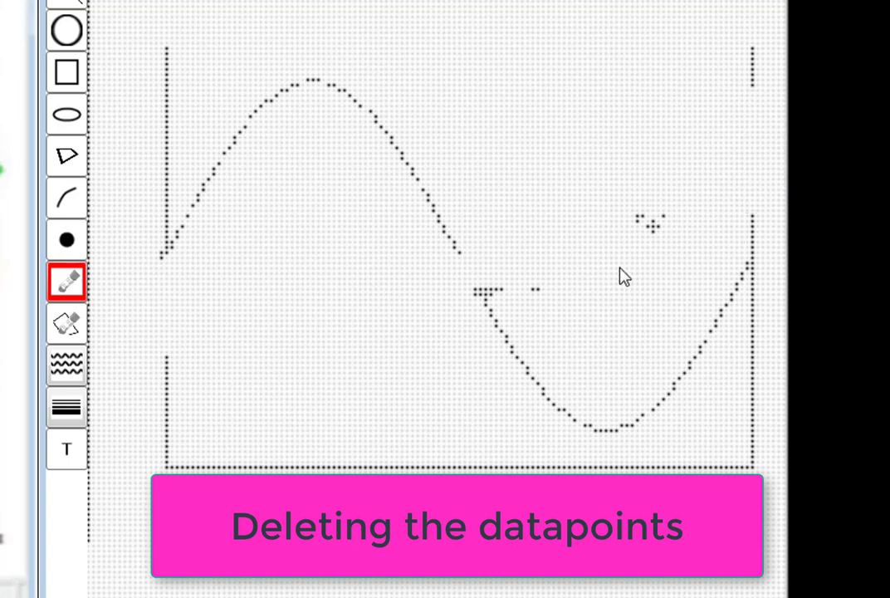
mouse_move(476, 182)
left_mouse_down()
mouse_move(533, 269)
mouse_move(692, 304)
left_mouse_up()
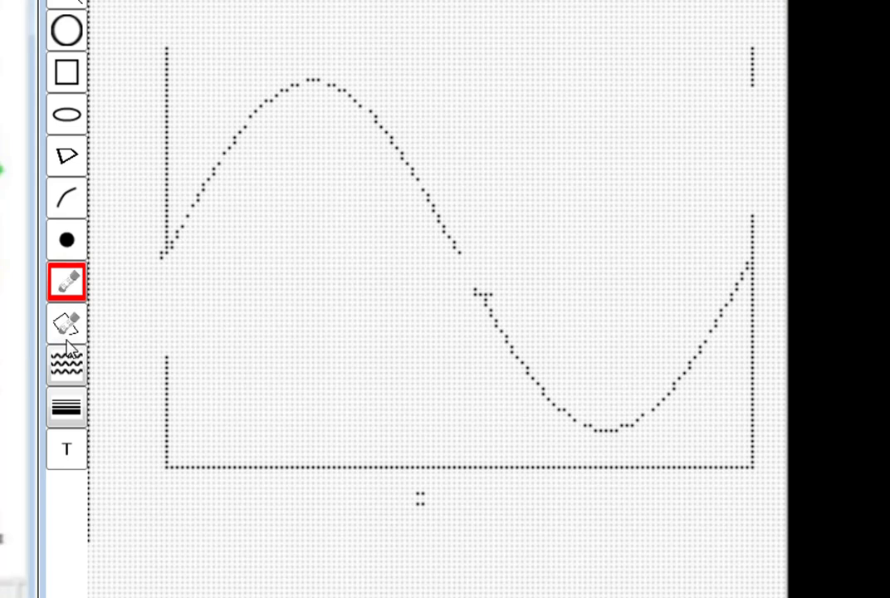
Step: Replot the fitted curve as spaced single dots, dipping from the left axis and rising across the sine curve to the right axis
left_click(69, 290)
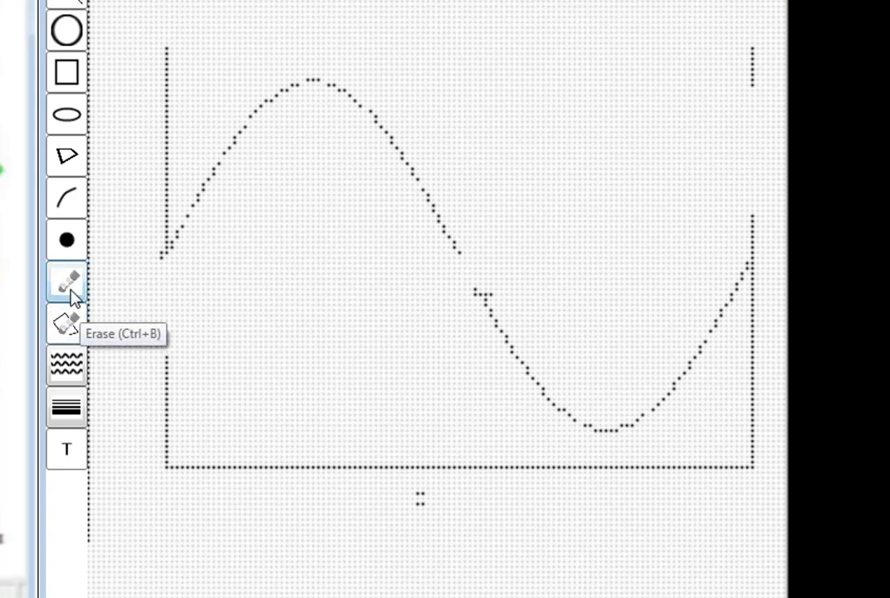
left_click(74, 246)
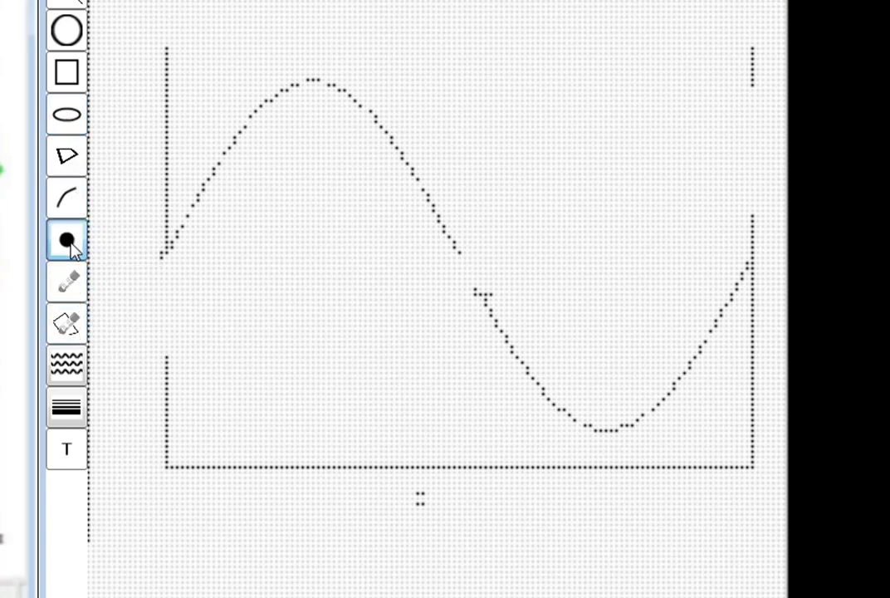
left_click(166, 274)
left_click(182, 285)
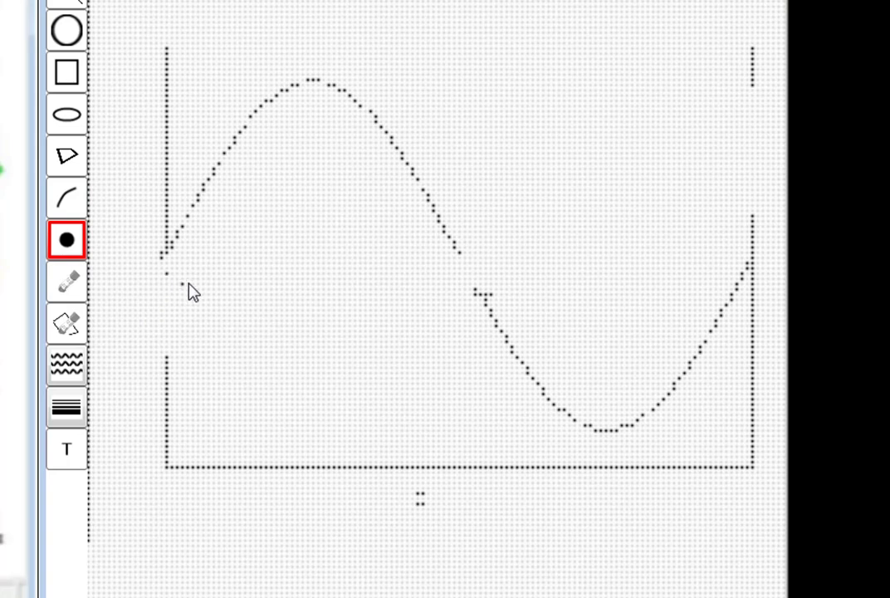
left_click(198, 289)
left_click(219, 300)
left_click(236, 305)
left_click(255, 311)
left_click(271, 315)
left_click(293, 320)
left_click(313, 320)
left_click(333, 321)
left_click(349, 321)
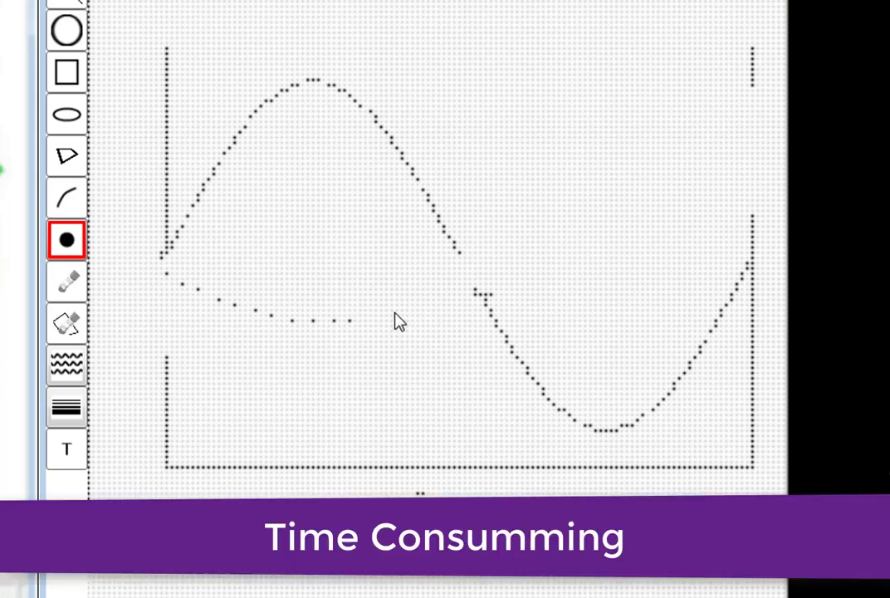
left_click(376, 316)
left_click(397, 310)
left_click(418, 305)
left_click(443, 294)
left_click(465, 284)
left_click(486, 273)
left_click(512, 268)
left_click(538, 258)
left_click(559, 241)
left_click(627, 211)
left_click(673, 183)
left_click(700, 174)
left_click(722, 170)
left_click(742, 164)
Step: Fill the gaps in the dotted curve with extra single dots, working back from the right axis to the crossing with the sine curve
left_click(737, 165)
left_click(732, 164)
left_click(711, 171)
left_click(706, 174)
left_click(692, 177)
left_click(687, 179)
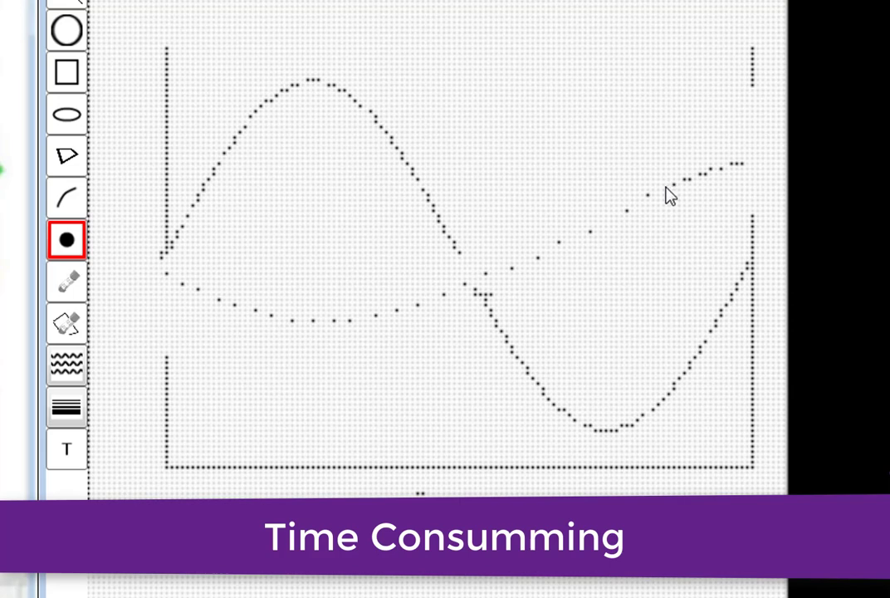
left_click(665, 190)
left_click(637, 200)
left_click(623, 214)
left_click(609, 222)
left_click(579, 237)
left_click(570, 240)
left_click(549, 248)
left_click(527, 260)
left_click(497, 273)
left_click(455, 290)
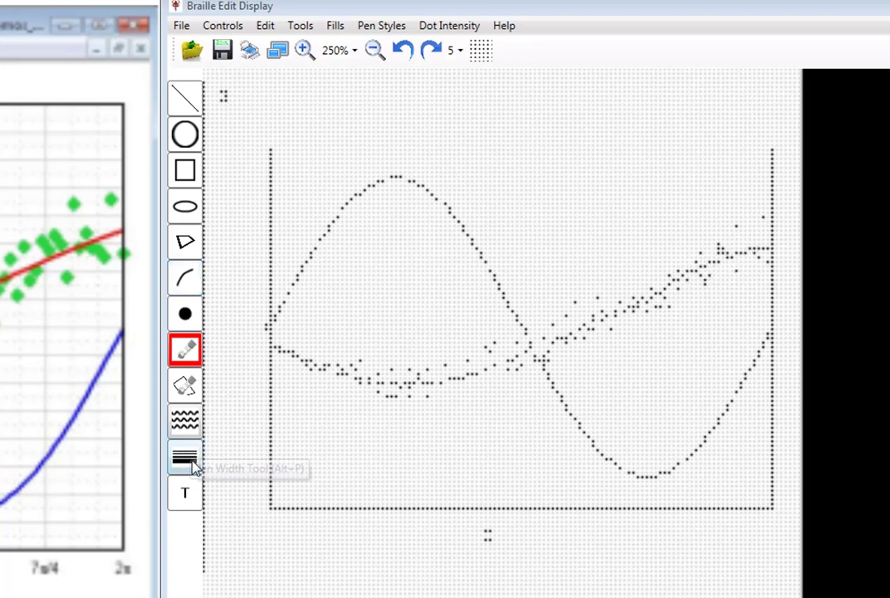
Step: Place the braille title "Xy Diagram" above the graph and toggle the page grid
left_click(185, 493)
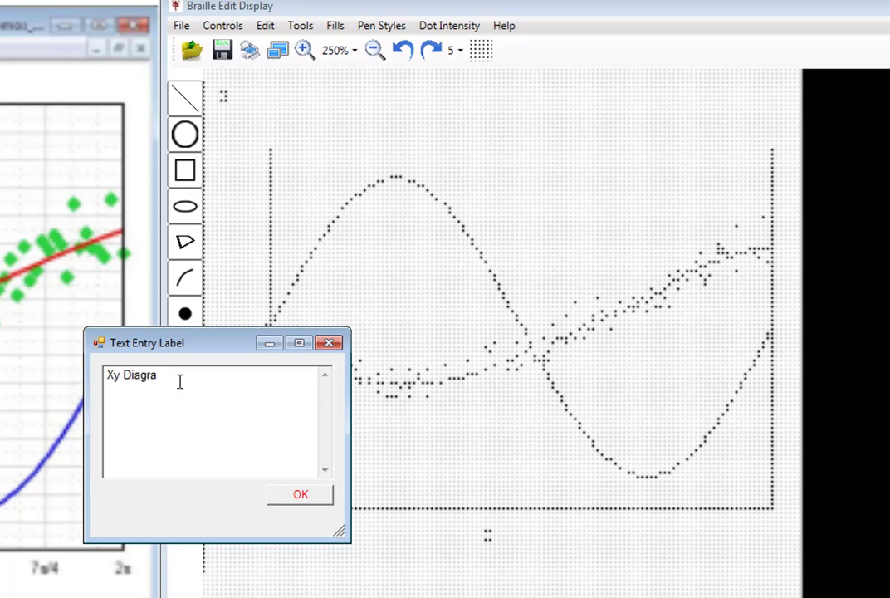
left_click(306, 496)
left_click(488, 109)
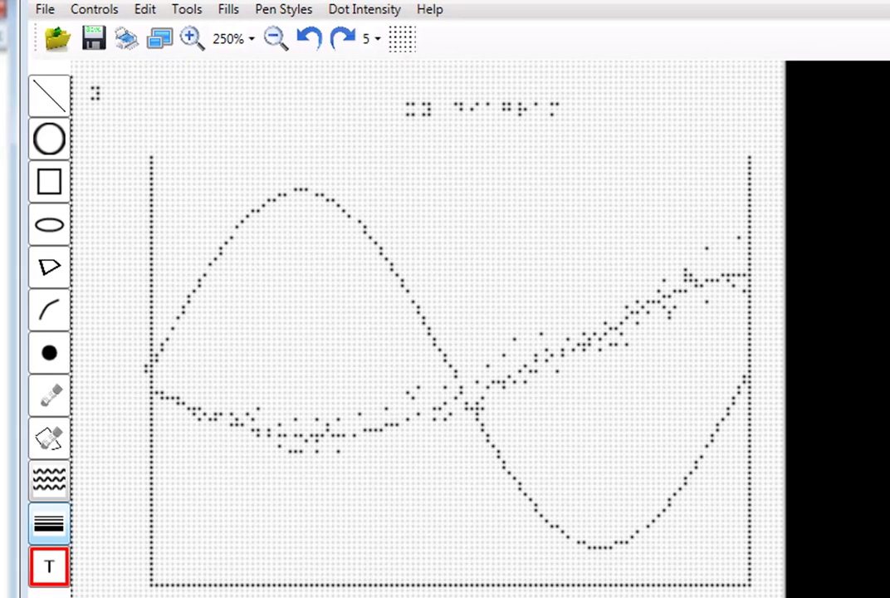
left_click(144, 9)
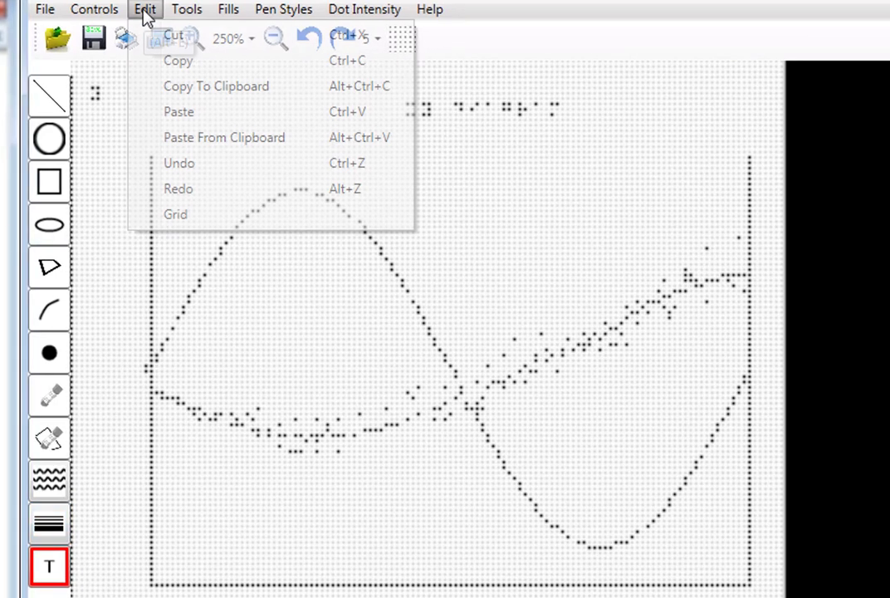
left_click(176, 215)
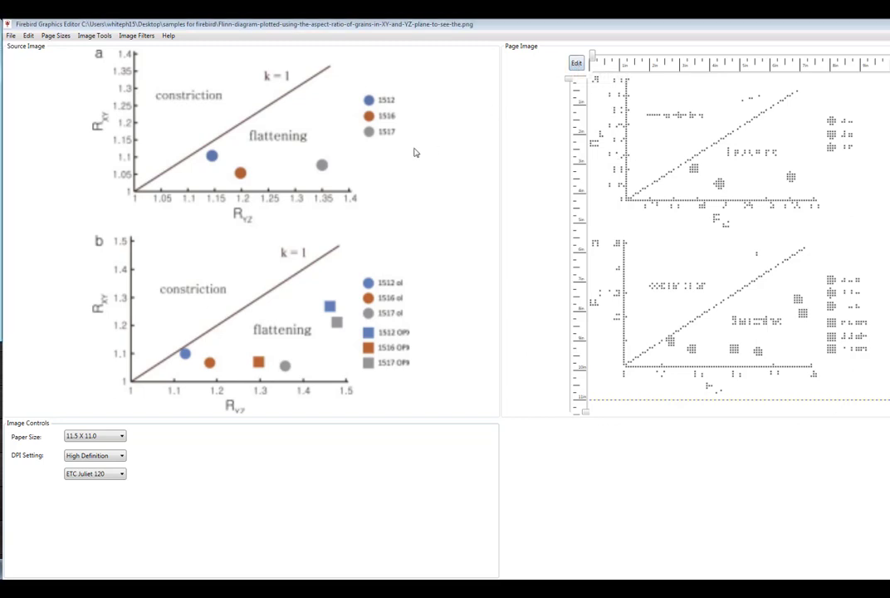
Step: Erase both traced Flinn diagrams from the braille page, from the upper edge down to just above the lowest axis label
left_click_drag(0, 29, 243, 47)
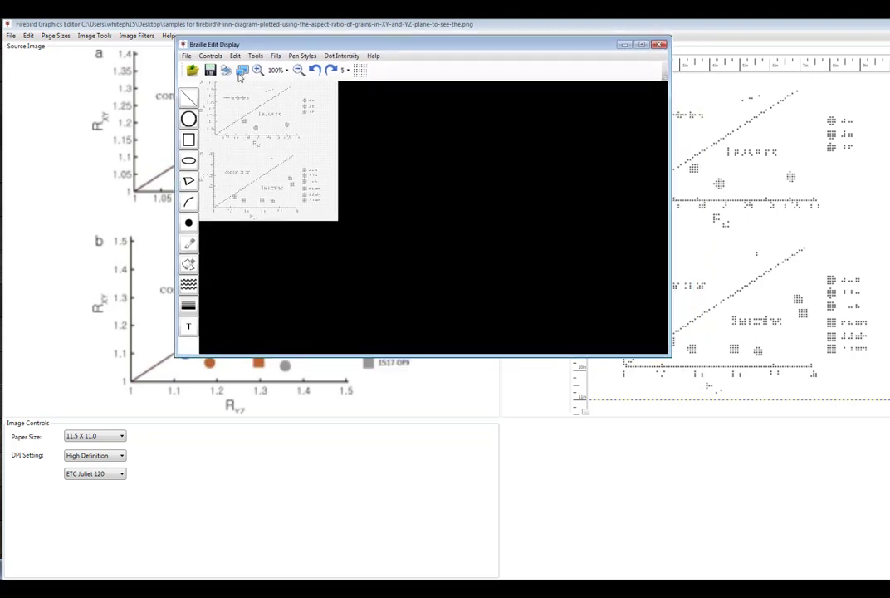
left_click(258, 70)
left_click(258, 71)
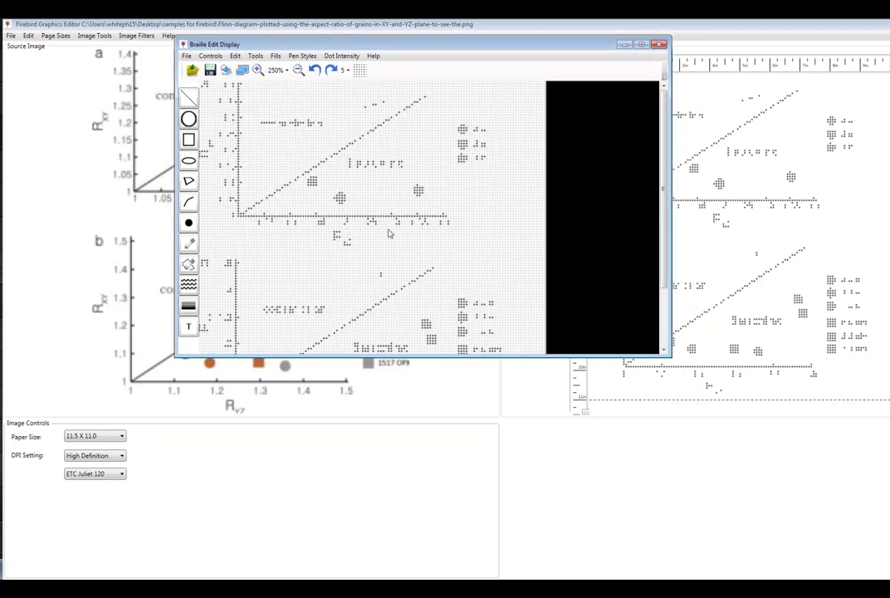
left_click_drag(654, 353, 685, 495)
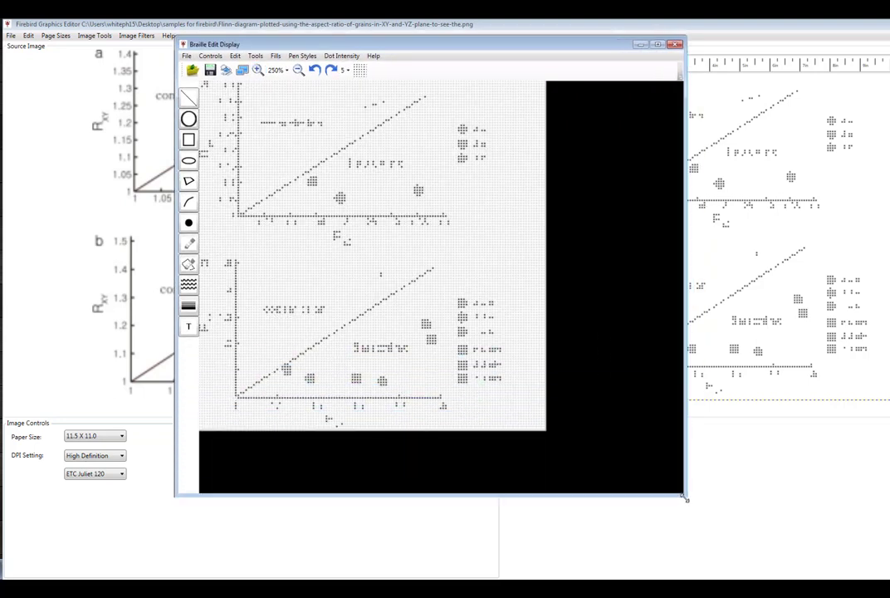
left_click(189, 243)
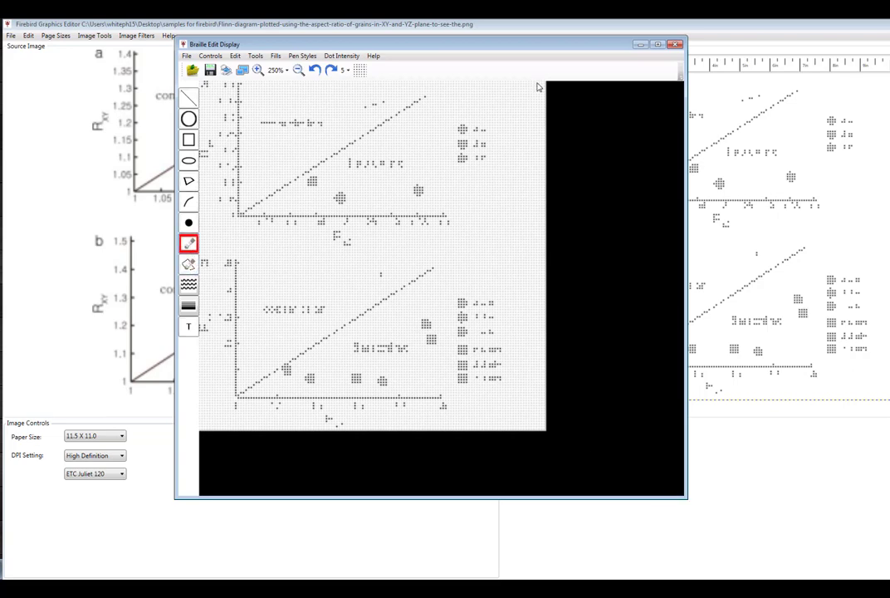
mouse_move(537, 80)
left_mouse_down()
mouse_move(492, 369)
mouse_move(211, 370)
mouse_move(201, 418)
left_mouse_up()
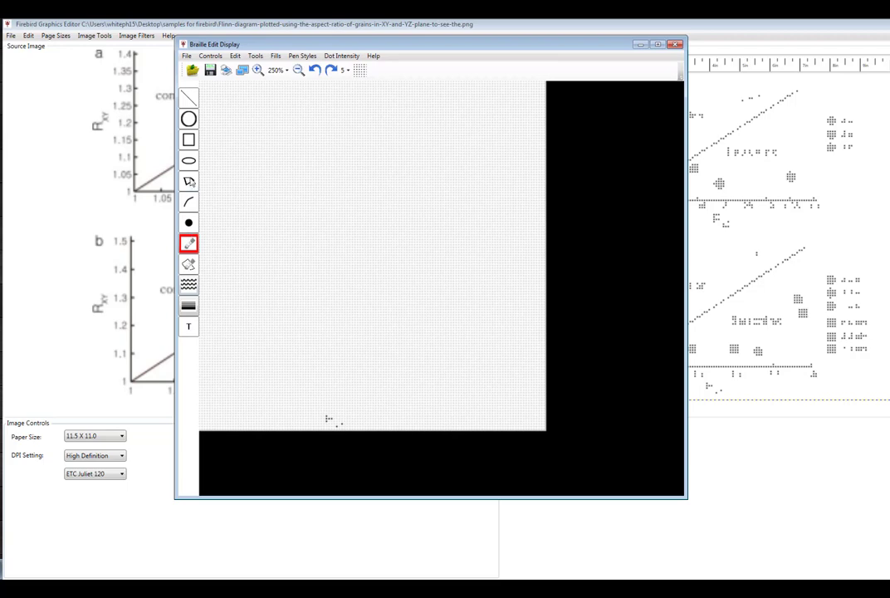
Step: Uncover the source image and draw straight lines for the vertical axis, the horizontal axis and the diagonal k = 1 line from the origin
left_click(189, 98)
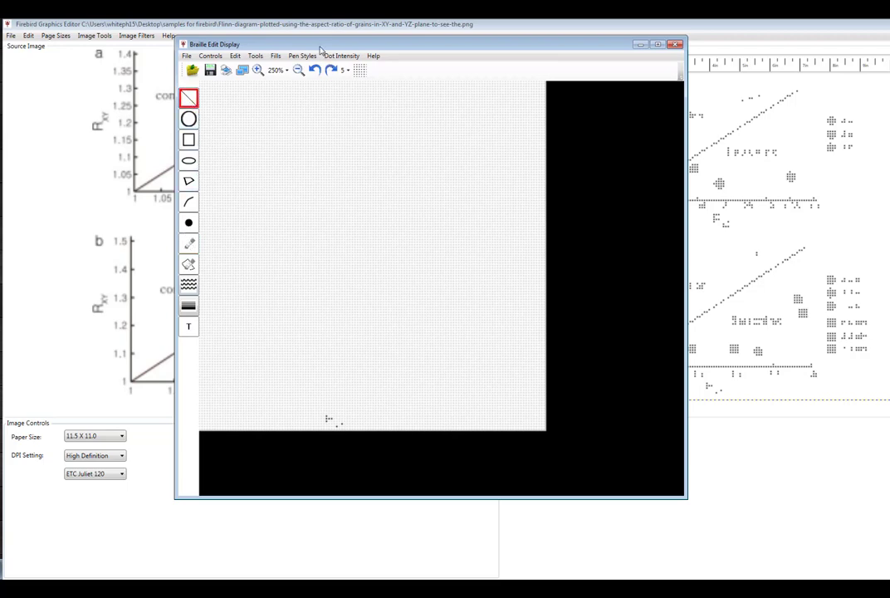
left_click_drag(315, 43, 631, 52)
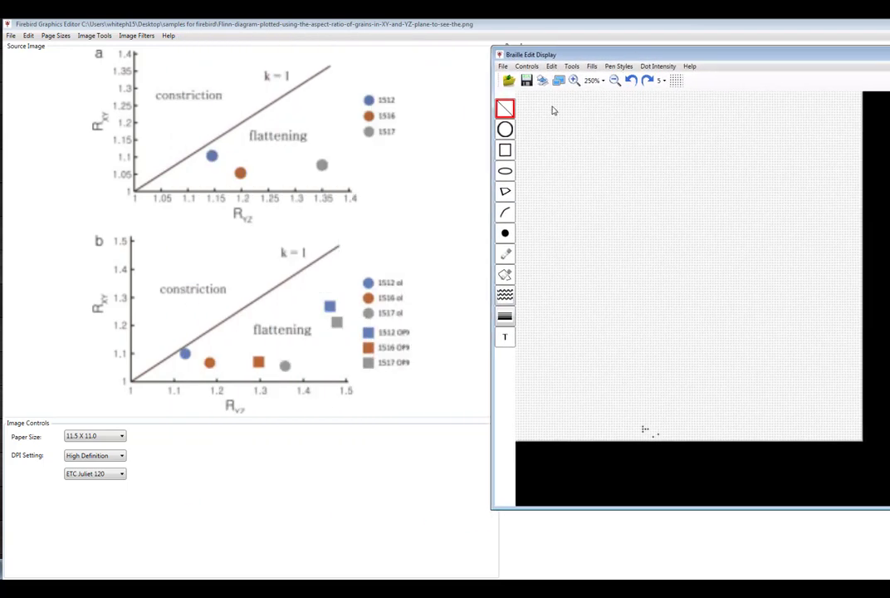
mouse_move(549, 104)
left_mouse_down()
mouse_move(551, 380)
mouse_move(813, 390)
mouse_move(856, 378)
left_mouse_up()
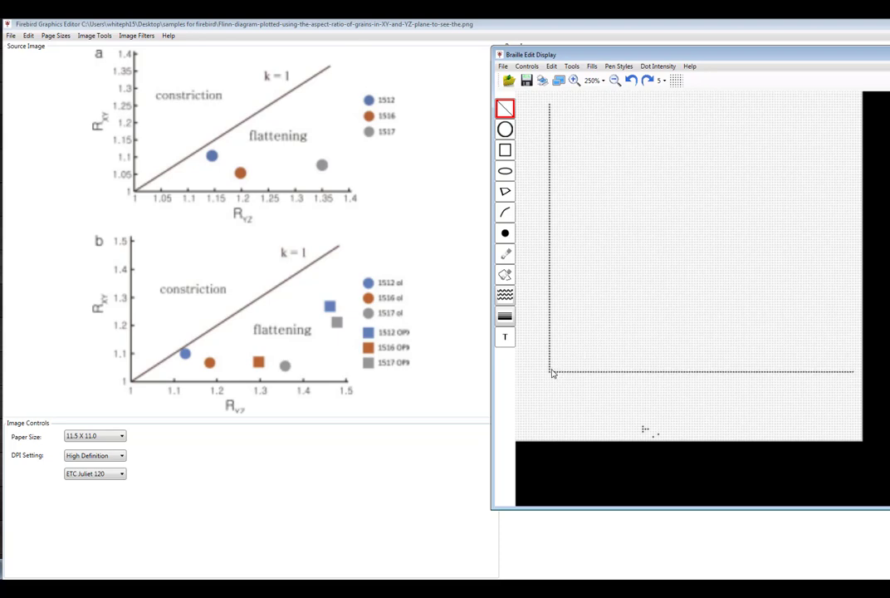
mouse_move(550, 375)
left_mouse_down()
mouse_move(864, 115)
mouse_move(845, 133)
left_mouse_up()
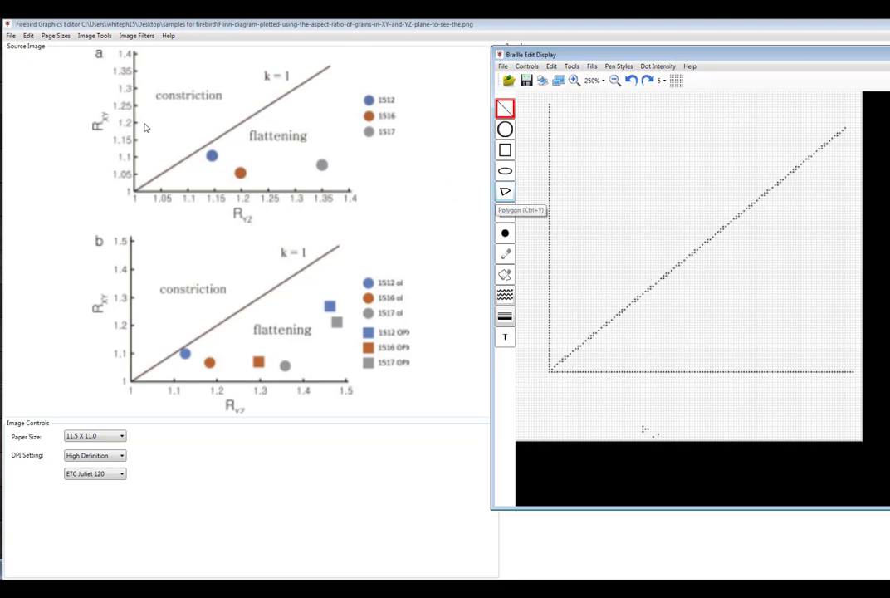
Step: Add seven short horizontal tick marks spaced down the outer side of the vertical axis
left_click(506, 110)
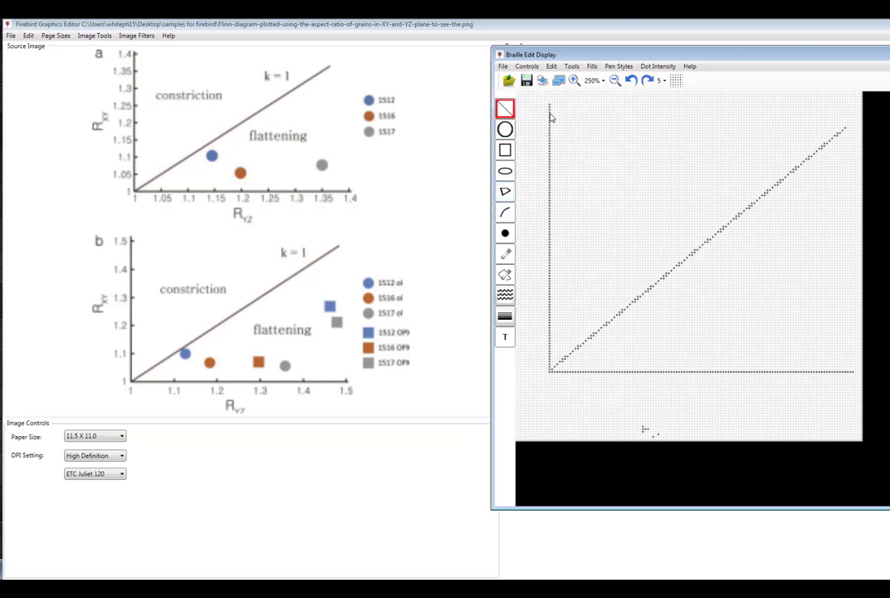
left_click_drag(542, 113, 542, 112)
left_click_drag(541, 149, 548, 182)
left_click_drag(544, 221, 548, 220)
left_click_drag(543, 262, 549, 260)
left_click_drag(543, 300, 548, 297)
left_click_drag(547, 332, 543, 331)
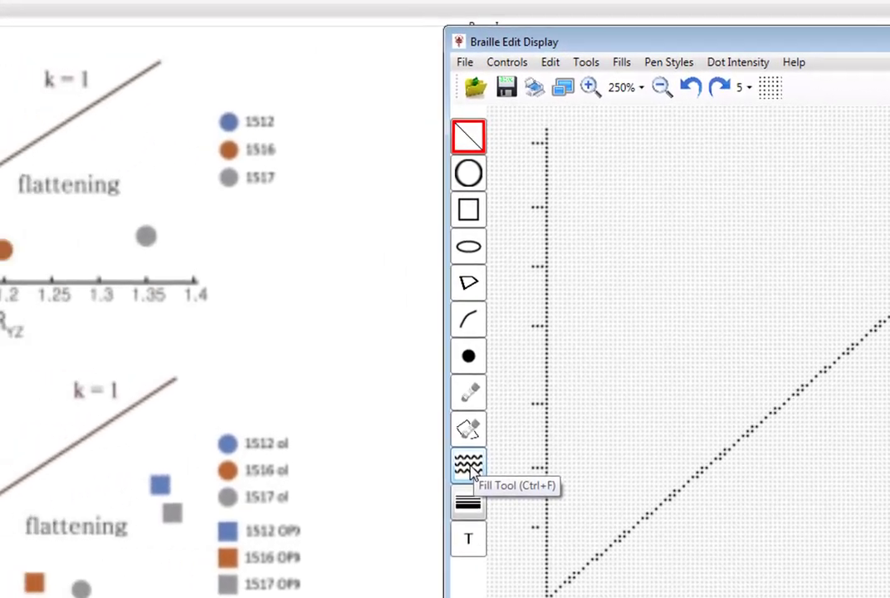
Step: Draw a small legend circle with a diagonal pattern fill beside the vertical axis's upper end and label it 1512 in braille
left_click(471, 467)
left_click(295, 158)
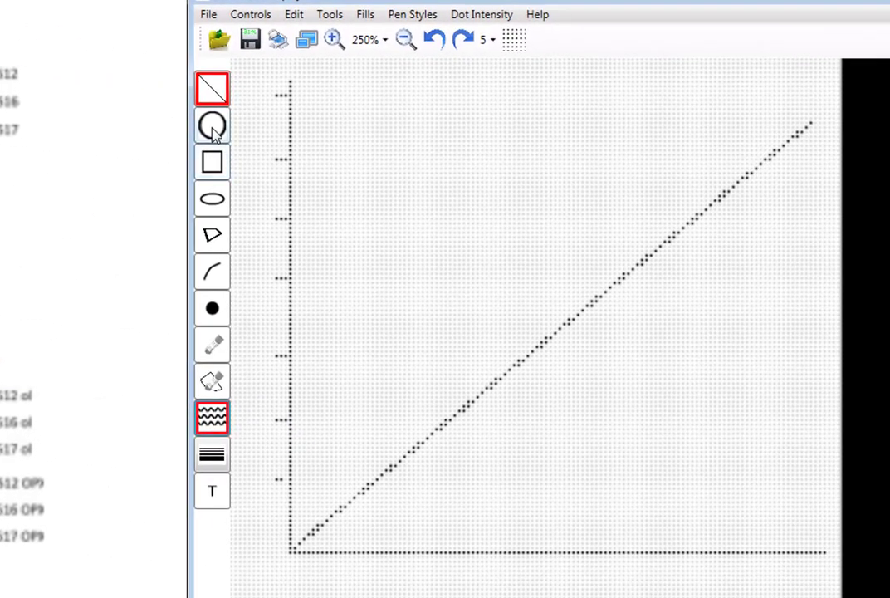
left_click(213, 128)
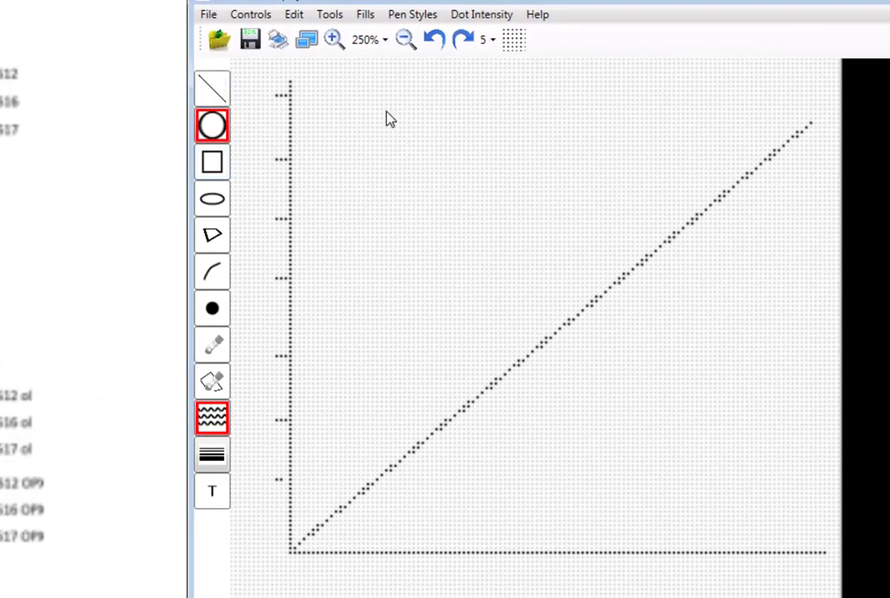
left_click_drag(376, 107, 376, 107)
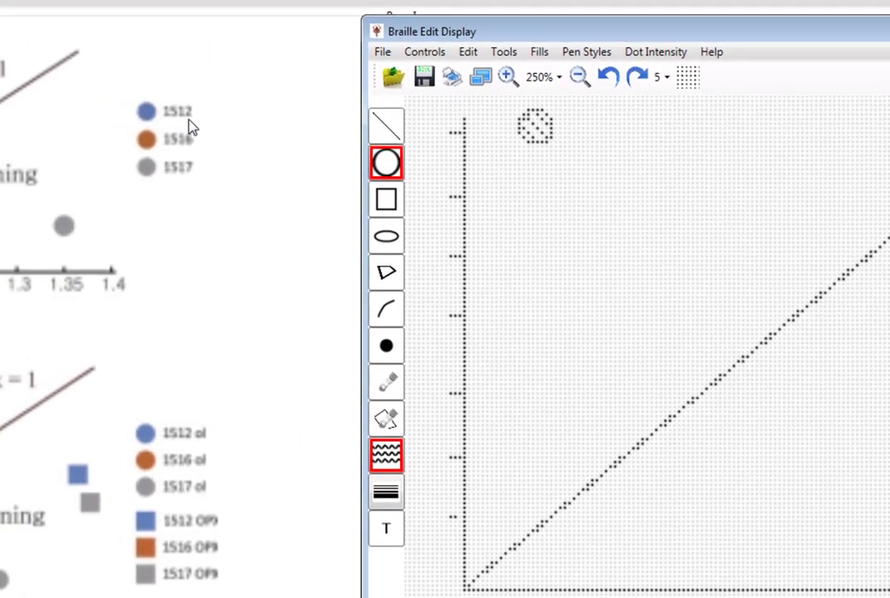
left_click(407, 532)
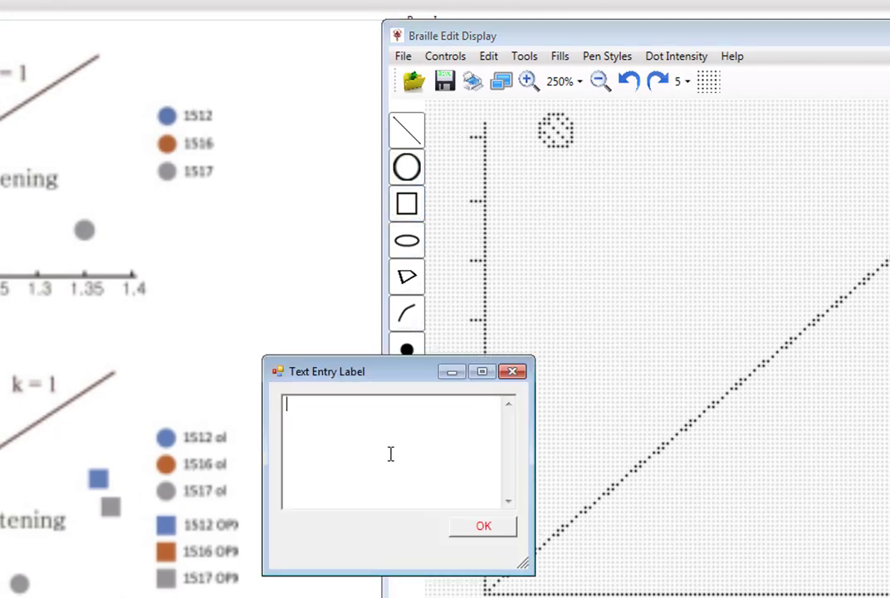
type("1512")
left_click(485, 529)
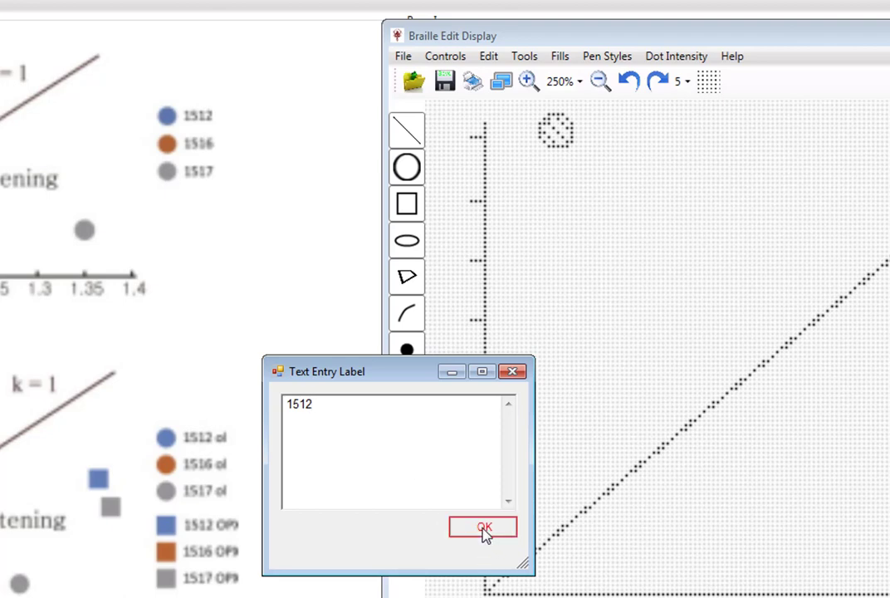
left_click(583, 138)
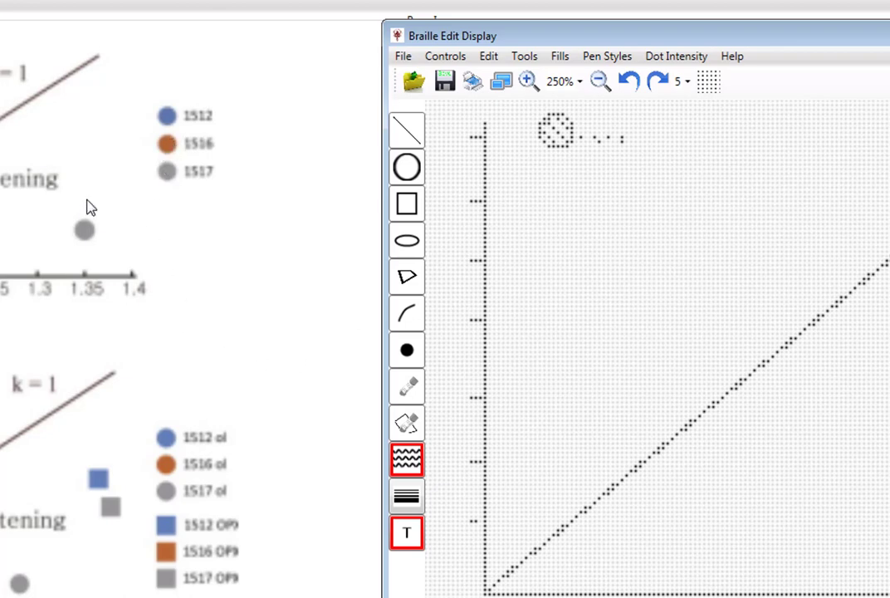
Step: Draw a second legend circle with a different fill pattern below the first, redoing the misplaced attempt, and label it 1516 in braille
left_click(407, 464)
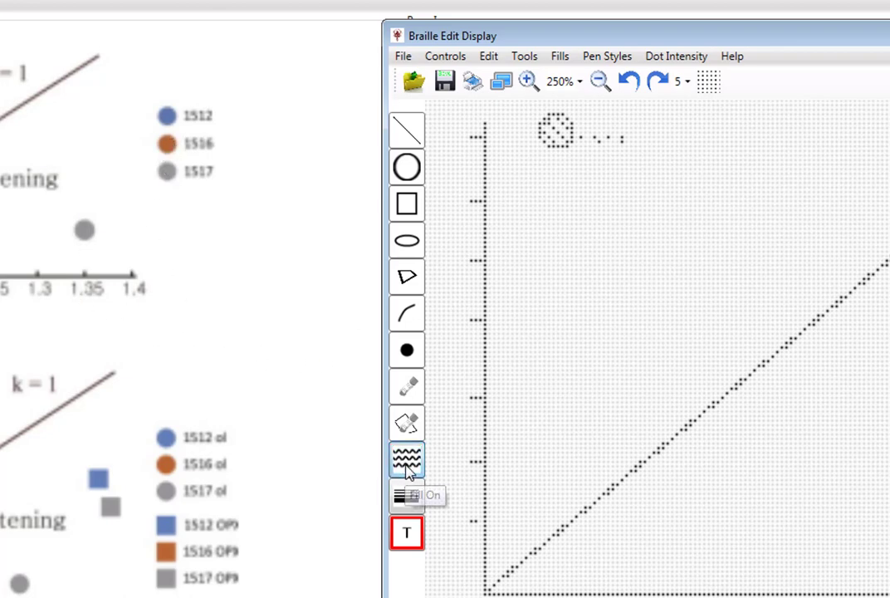
left_click(407, 465)
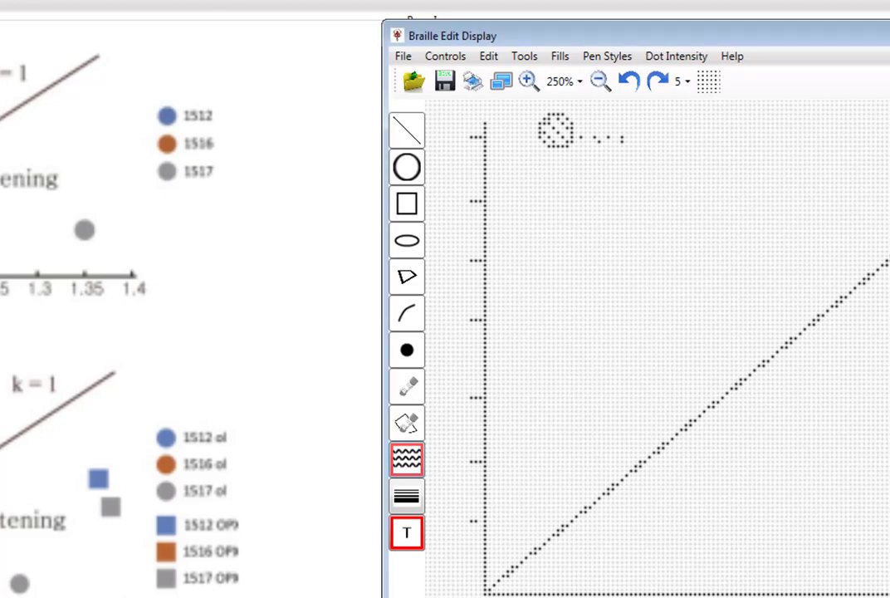
left_click(408, 168)
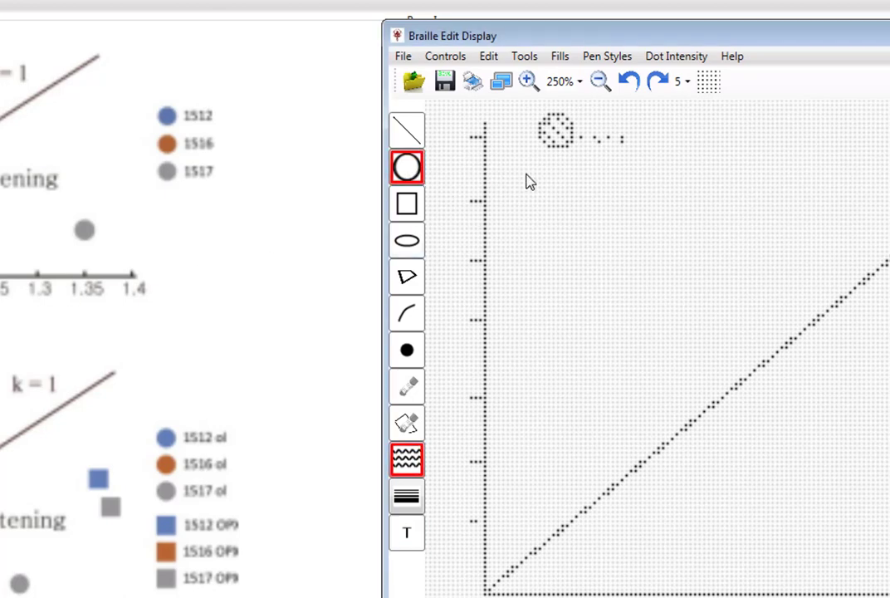
mouse_move(539, 176)
left_mouse_down()
mouse_move(559, 195)
mouse_move(549, 188)
left_mouse_up()
key("ctrl+z")
left_click_drag(552, 182, 575, 210)
left_click(406, 532)
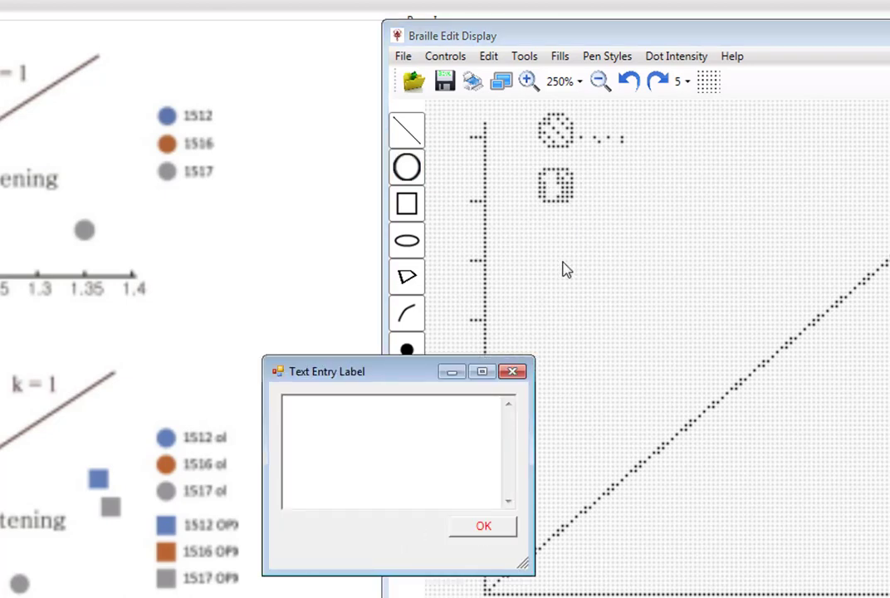
type("1516")
left_click(483, 526)
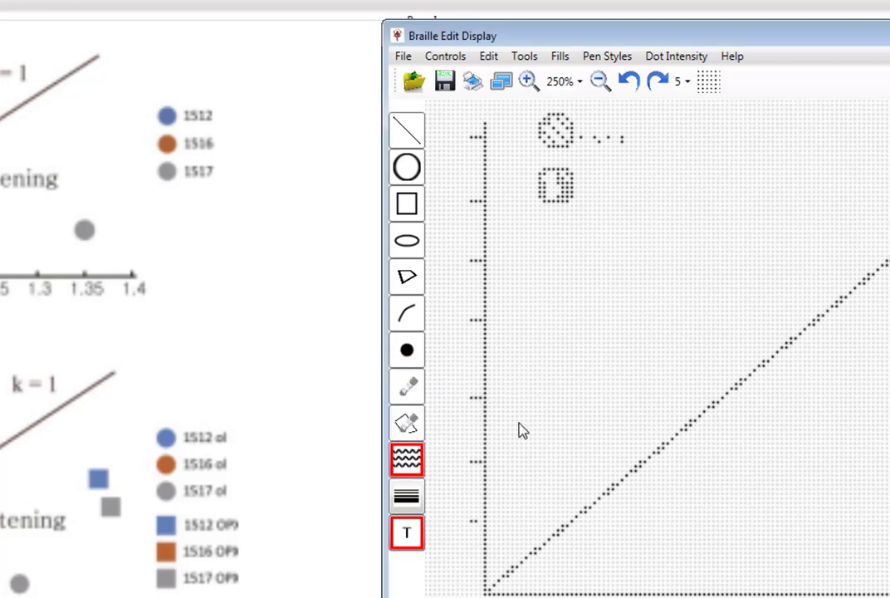
left_click(588, 195)
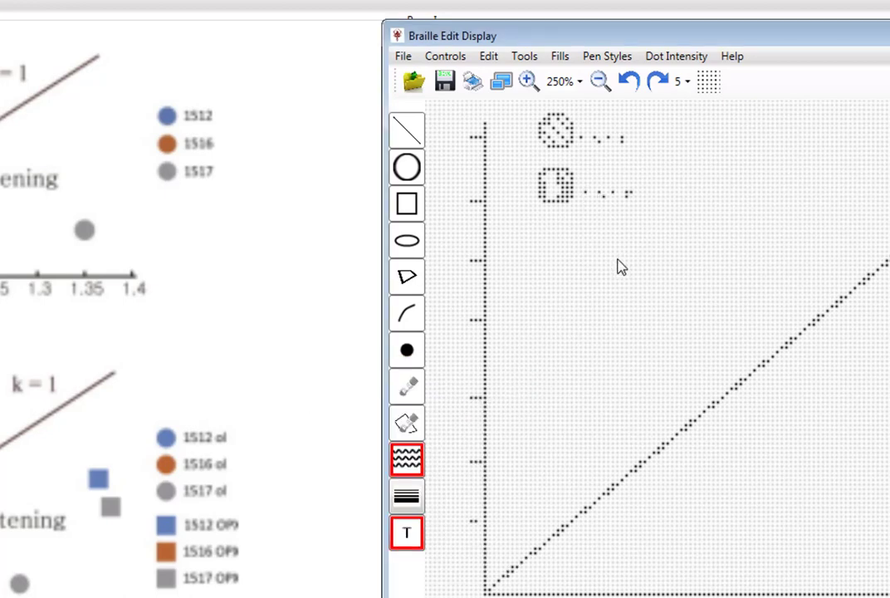